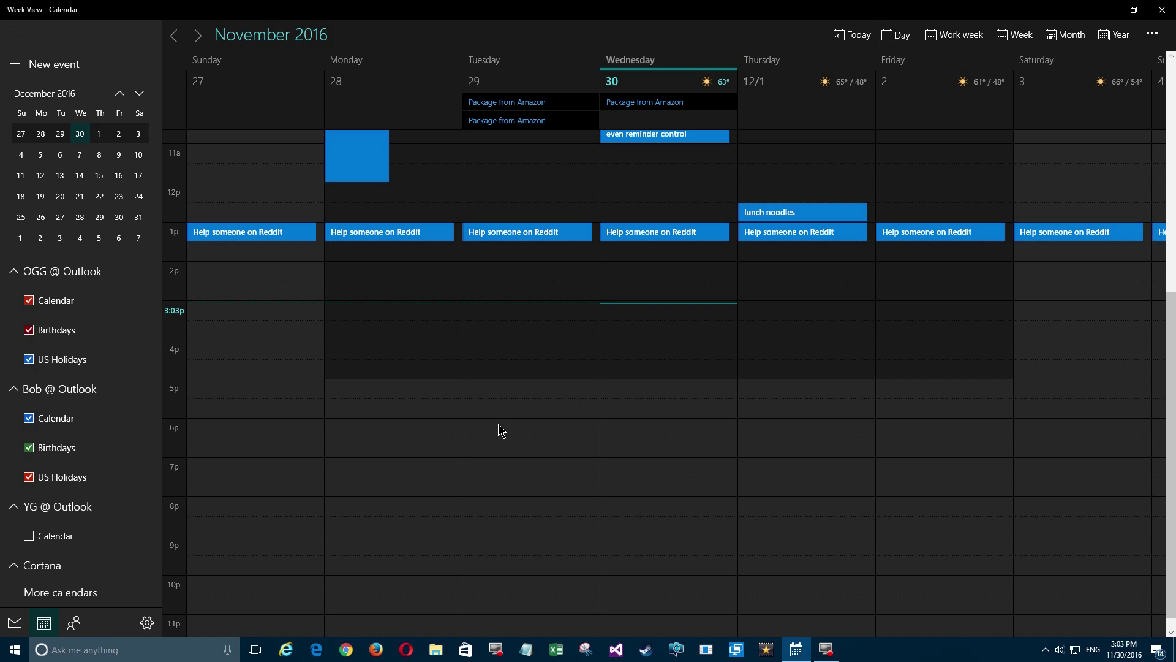
- Look through the Calendar and Personalization settings pages, then close Settings to show the full week
click(147, 623)
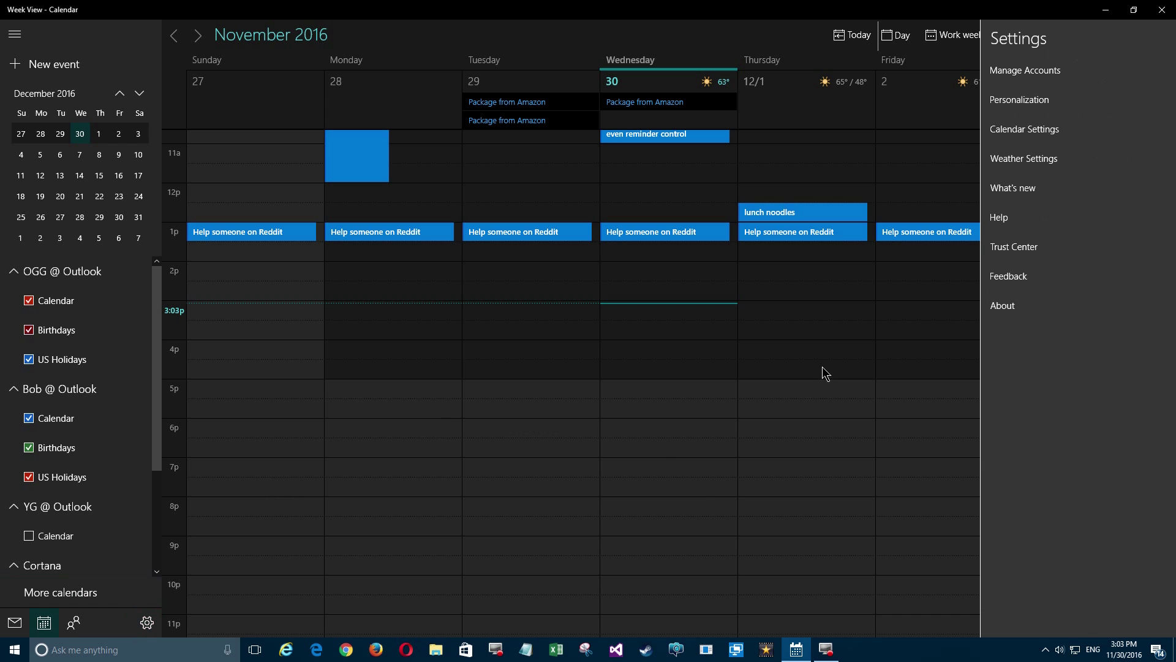
click(1034, 130)
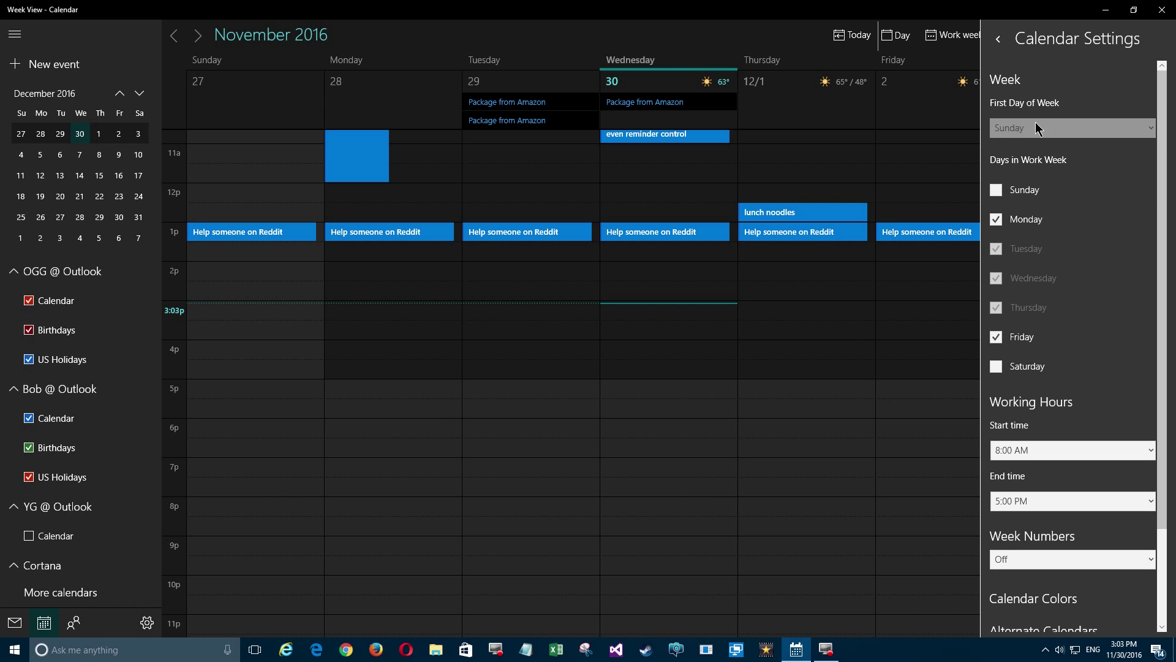
scroll(1092, 288, down, 3)
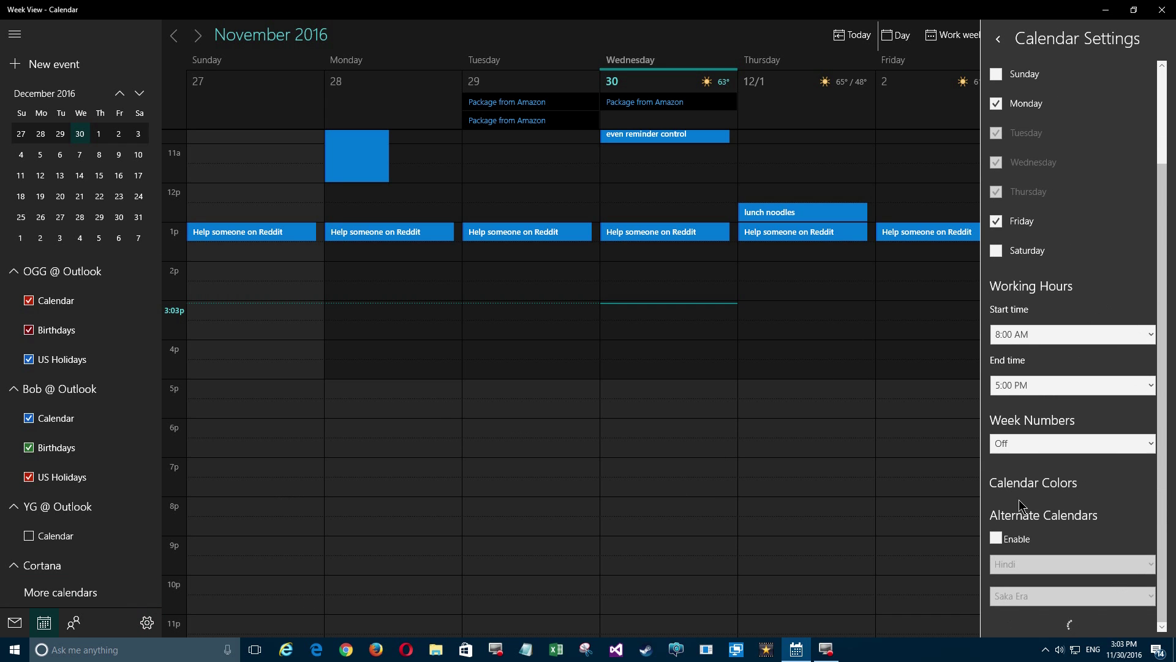
scroll(1075, 401, up, 2)
scroll(1076, 395, up, 1)
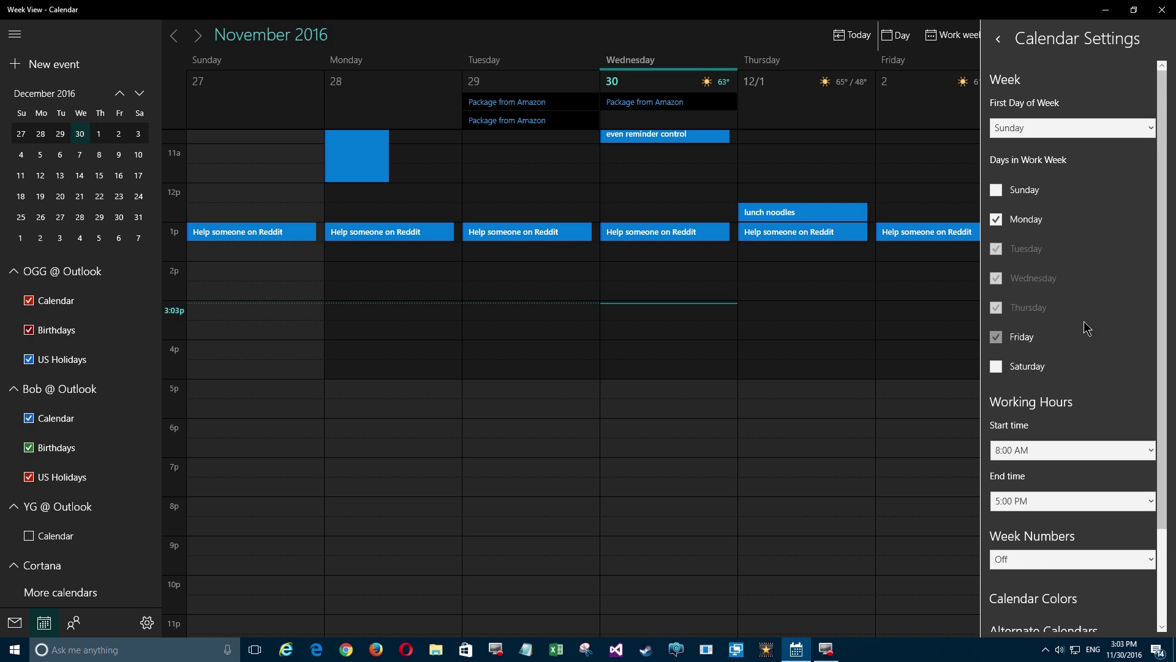
click(998, 40)
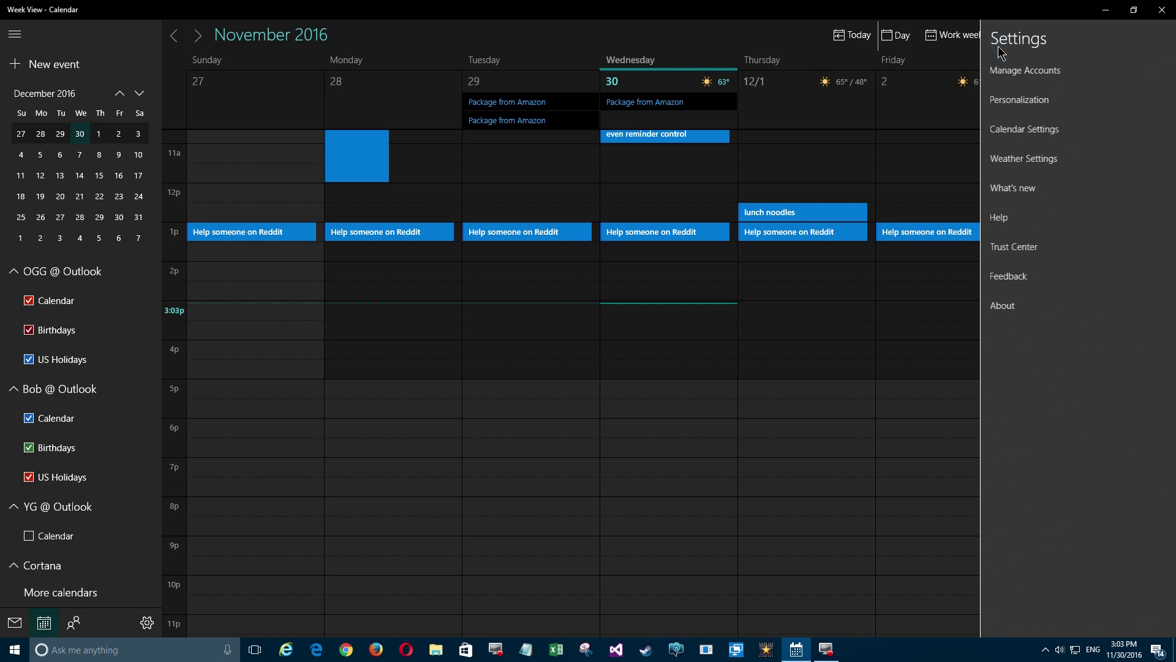
click(1018, 109)
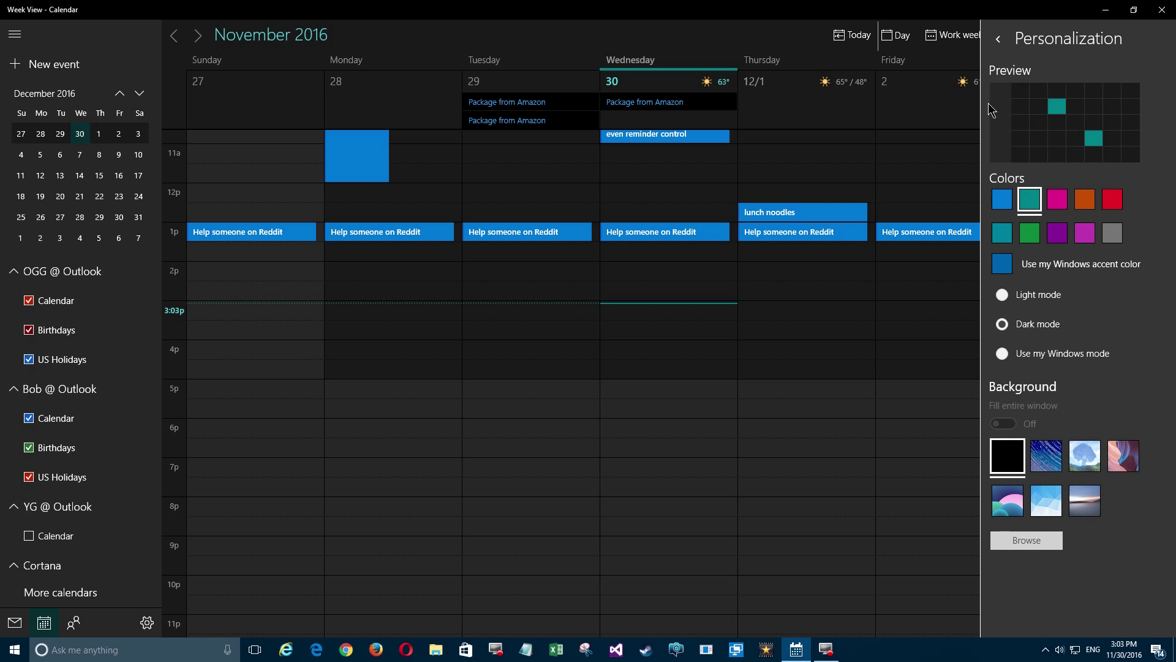
click(998, 39)
click(794, 353)
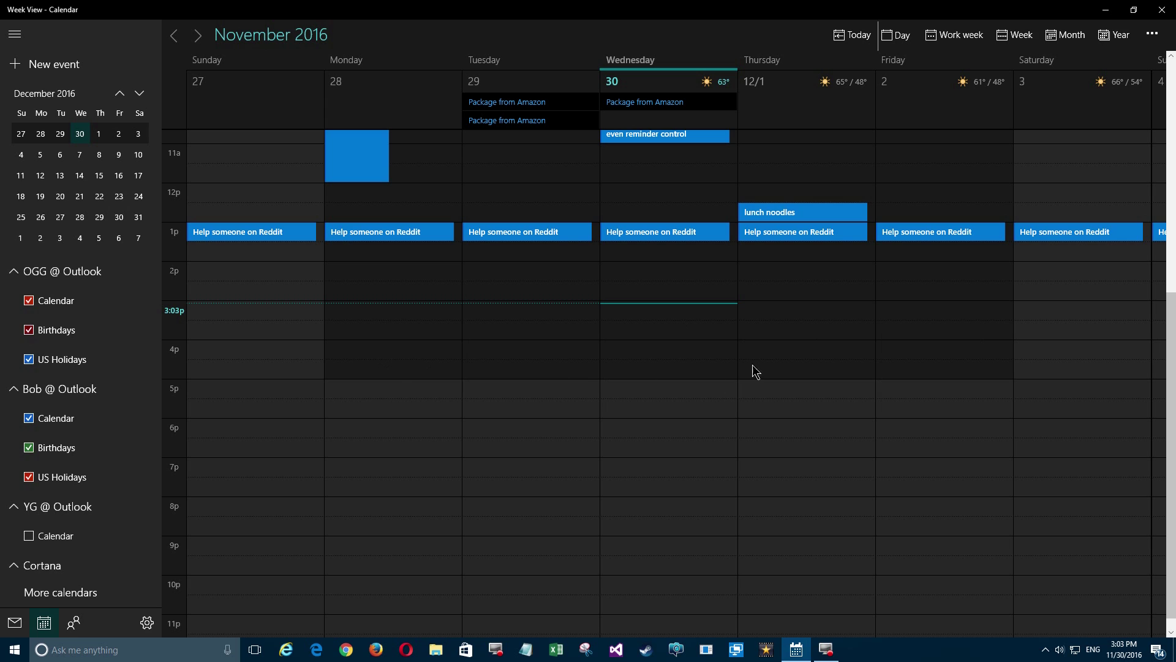
- Add a 4:00–4:30 PM event 'test apt from timelie' on Thursday Dec 1, saved with no reminder
click(772, 349)
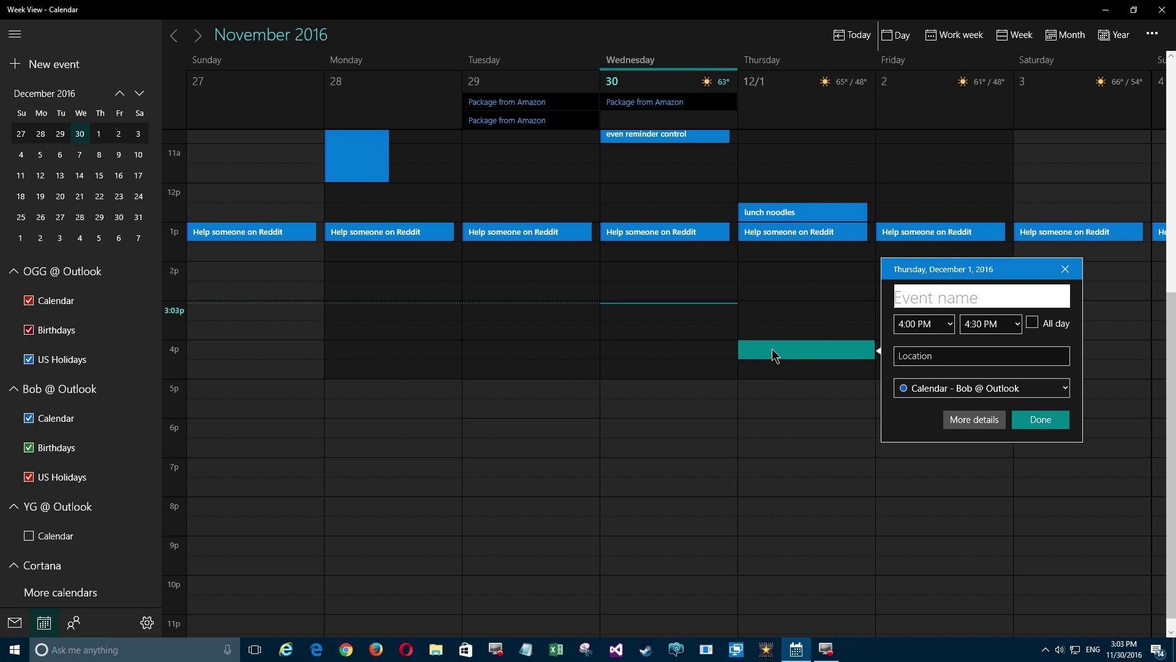
text(test ap)
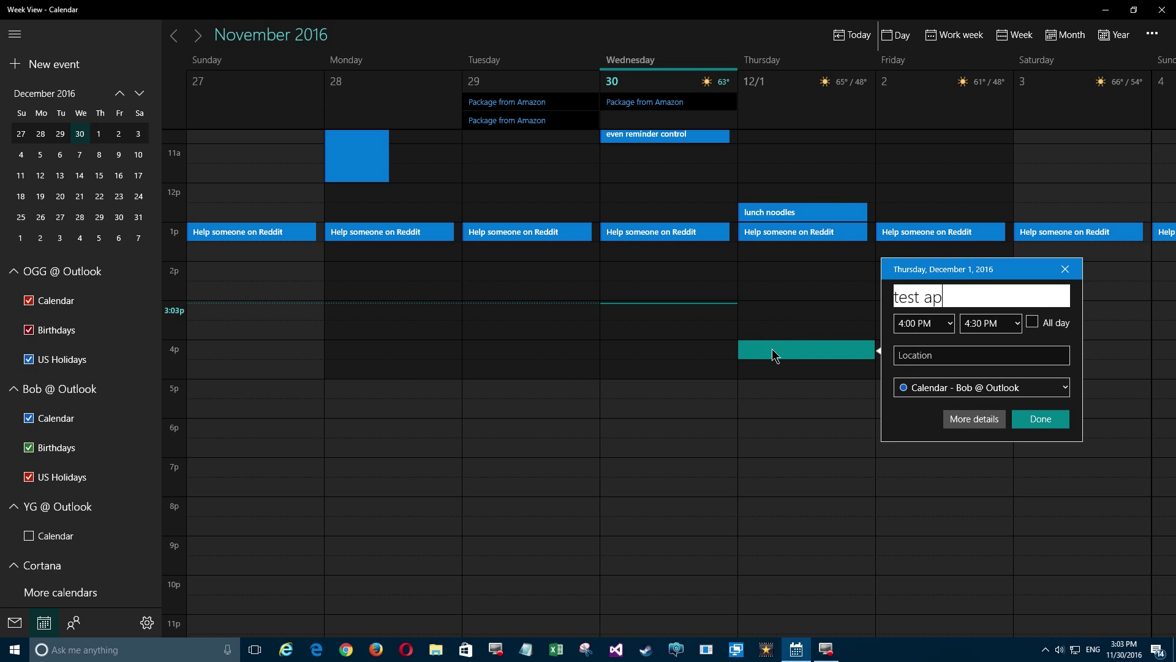
text(t from timelie)
key(Return)
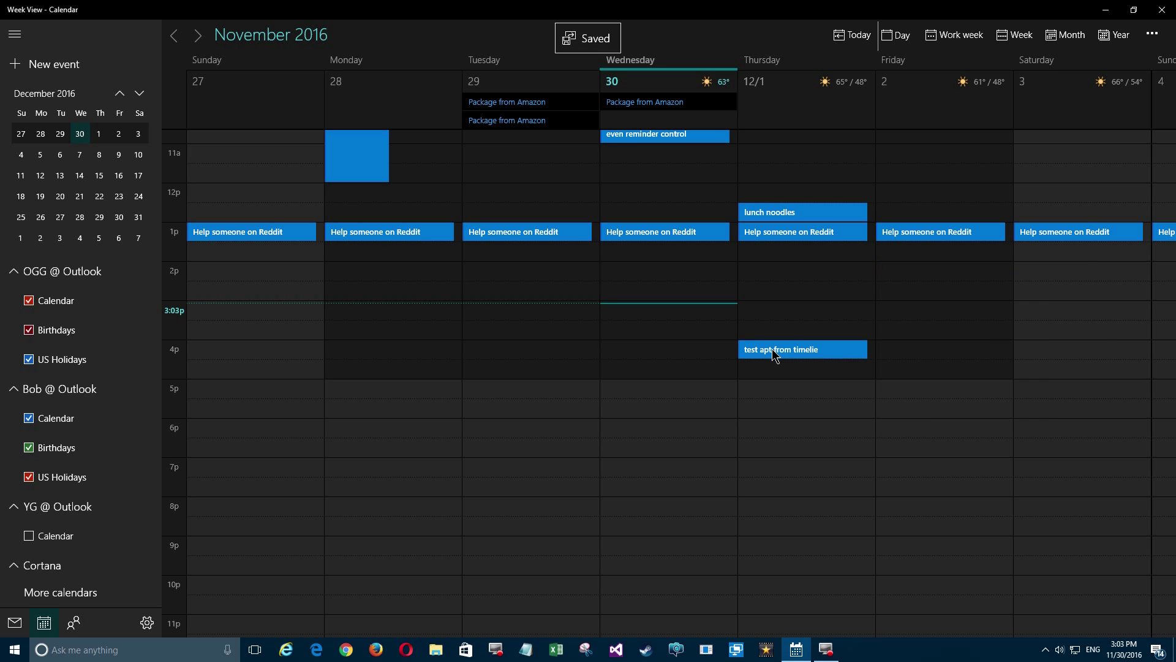
click(775, 354)
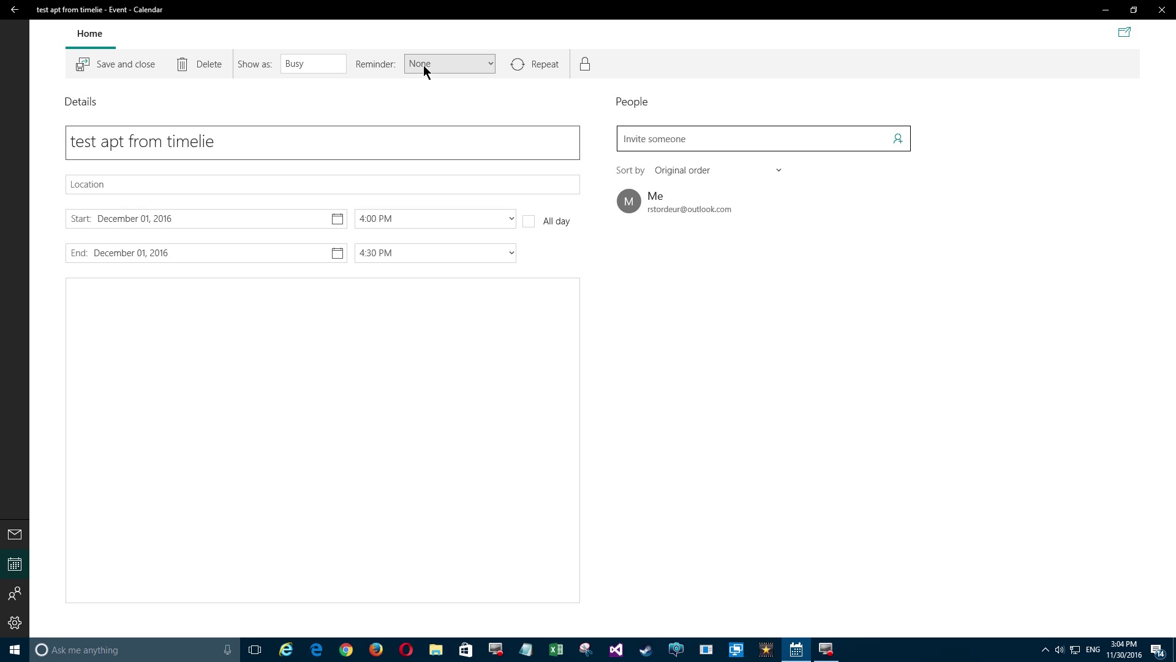
click(134, 70)
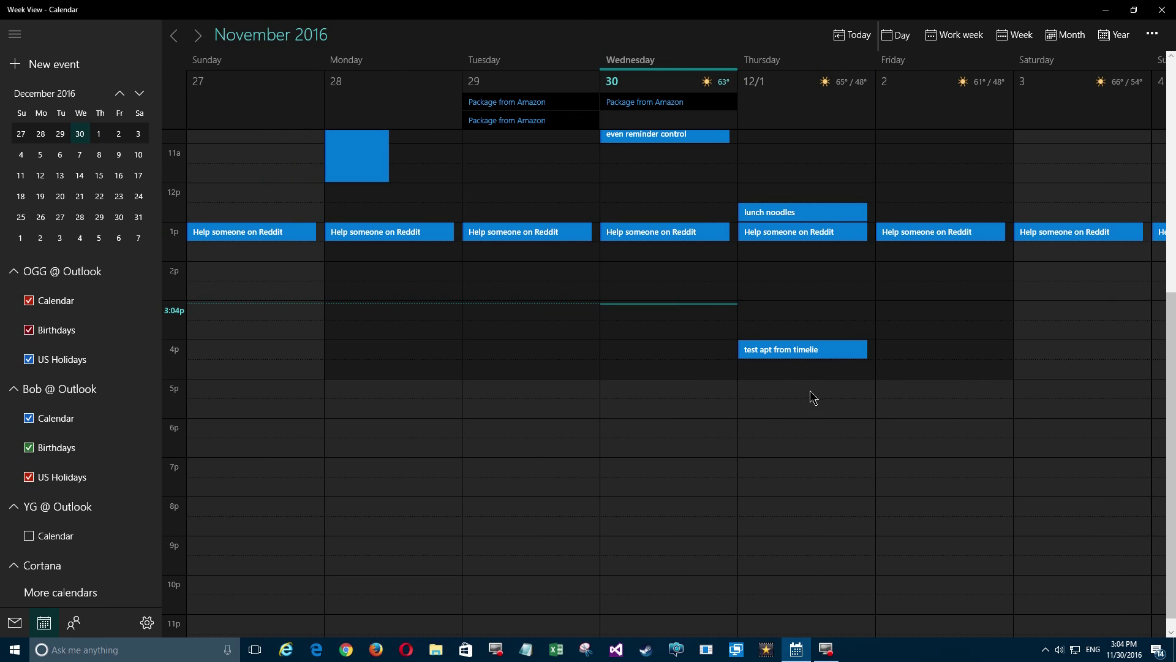
- Create a new event 'test appt from plus sign' for December 1 at 5:00 PM and save it
click(56, 66)
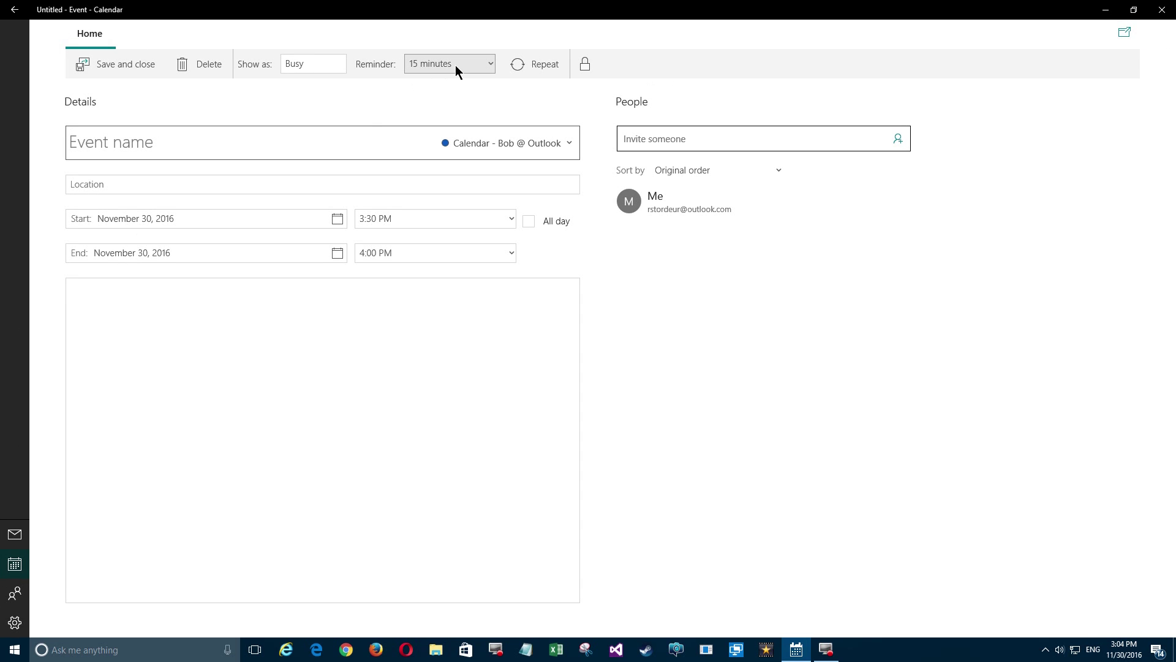
click(161, 140)
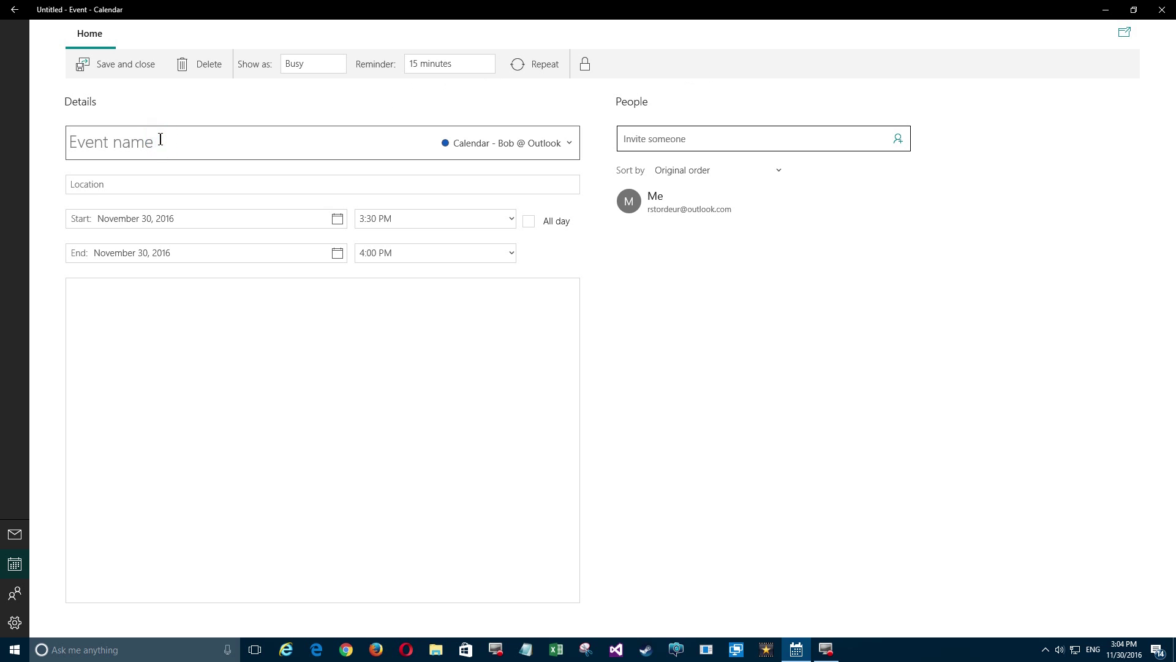
text(test appt from plus sign)
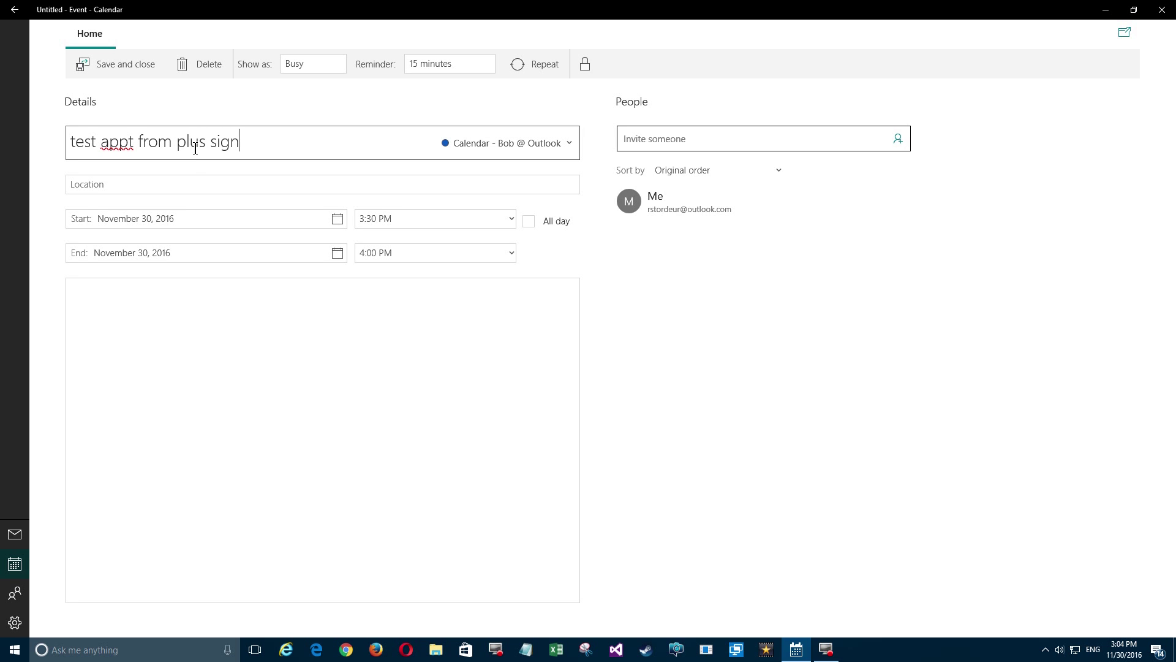
click(171, 219)
click(338, 220)
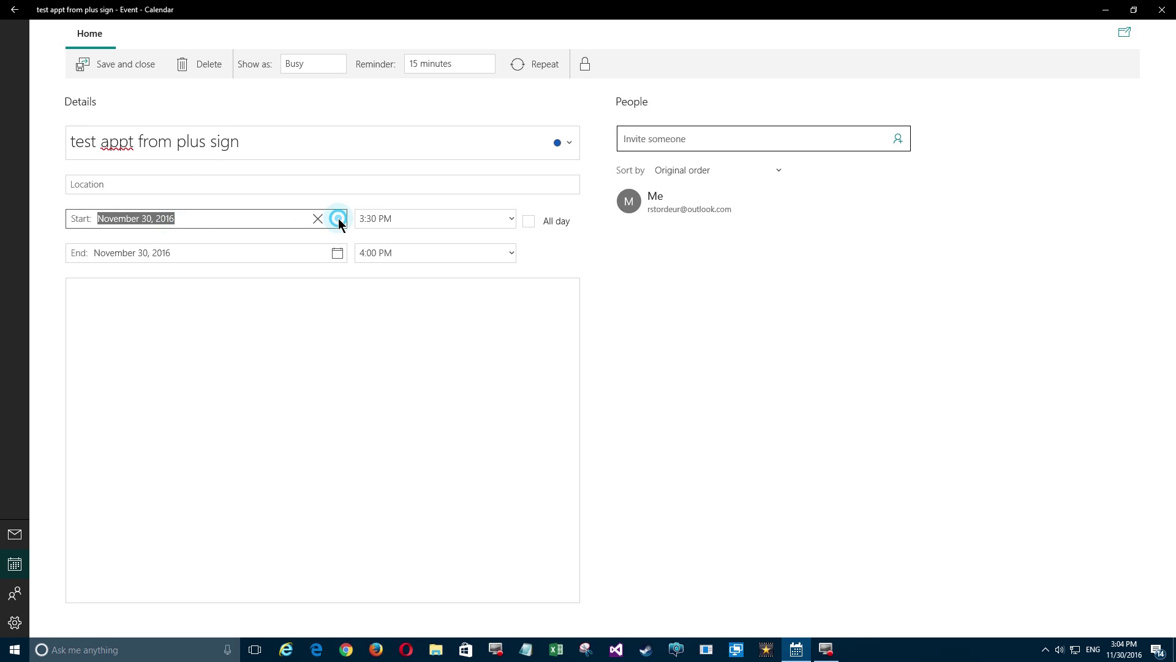
click(186, 367)
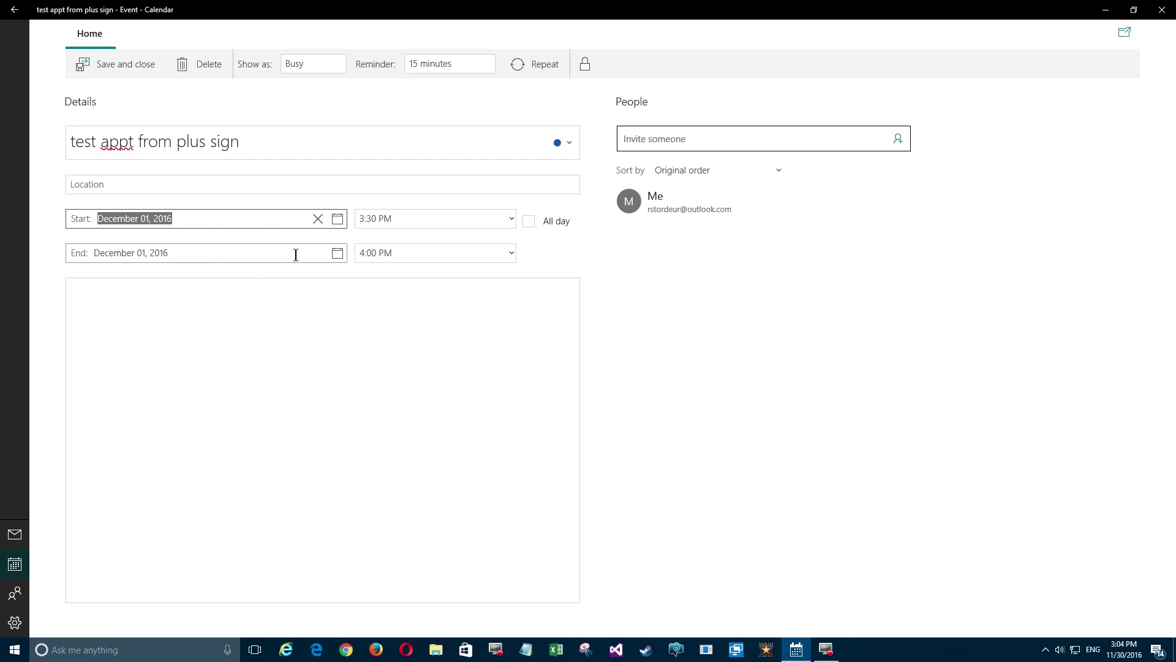
click(511, 217)
scroll(386, 435, down, 3)
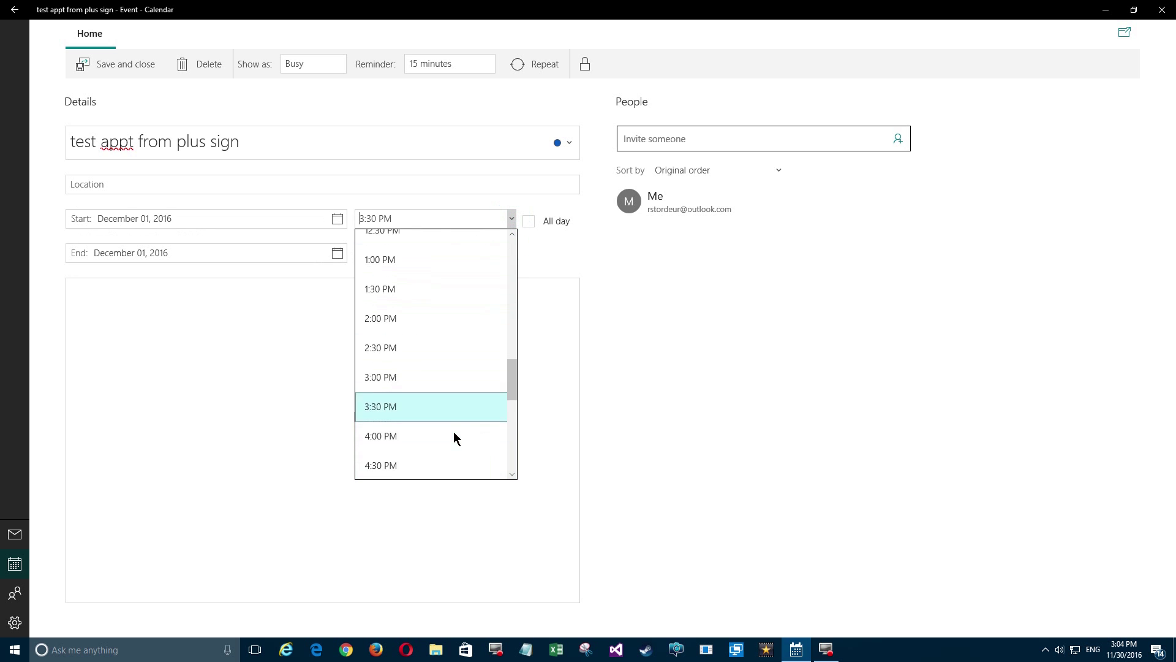
click(376, 439)
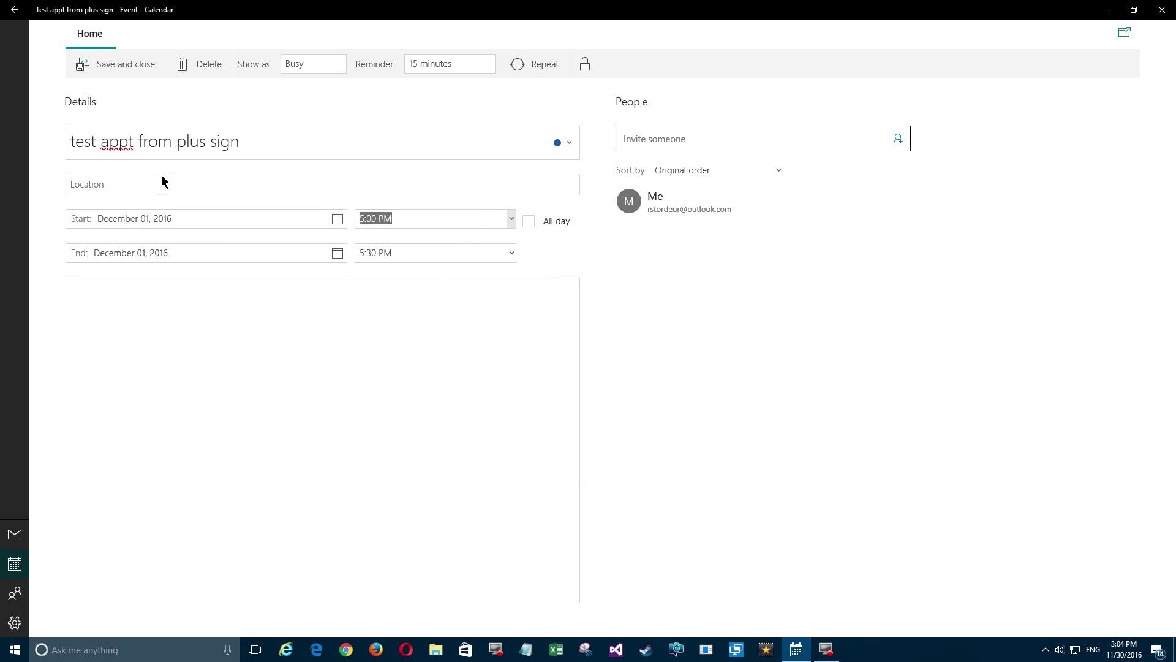
click(94, 64)
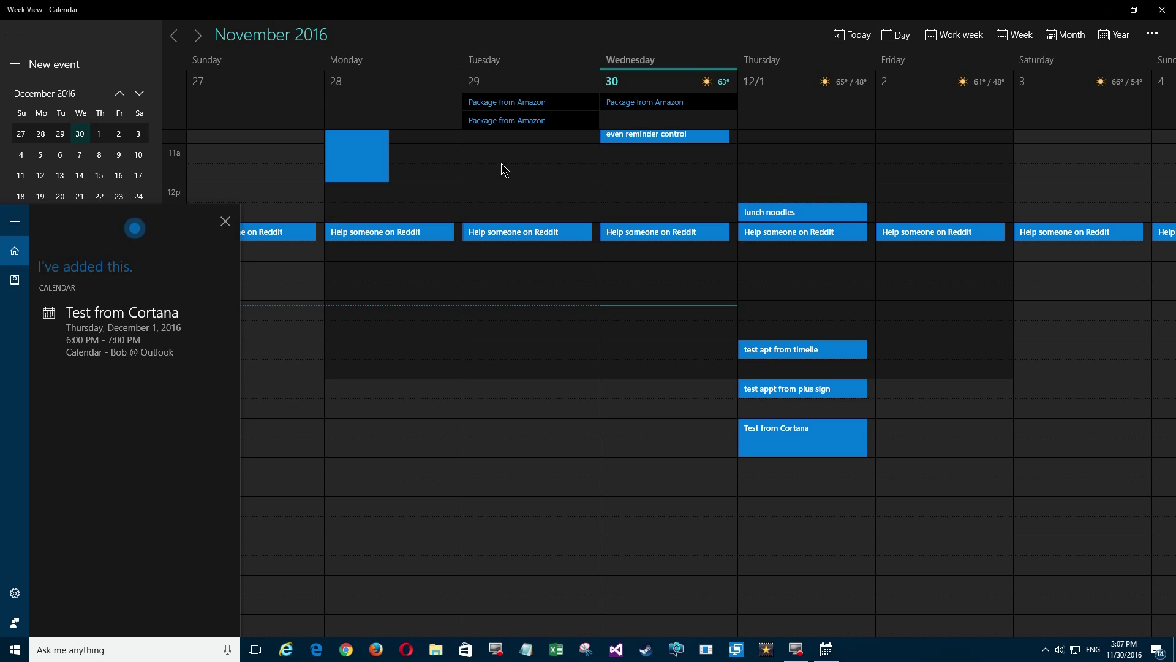
- Dismiss Cortana and save the 'Test from Cortana' event with its 15-minute reminder
click(643, 477)
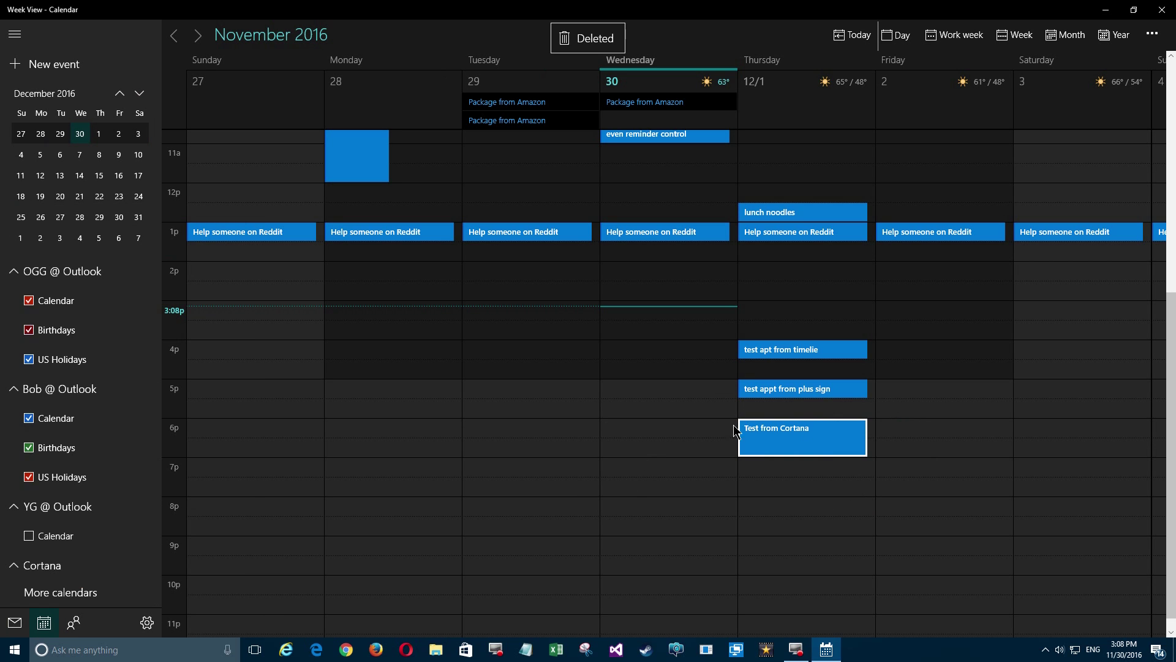
click(764, 440)
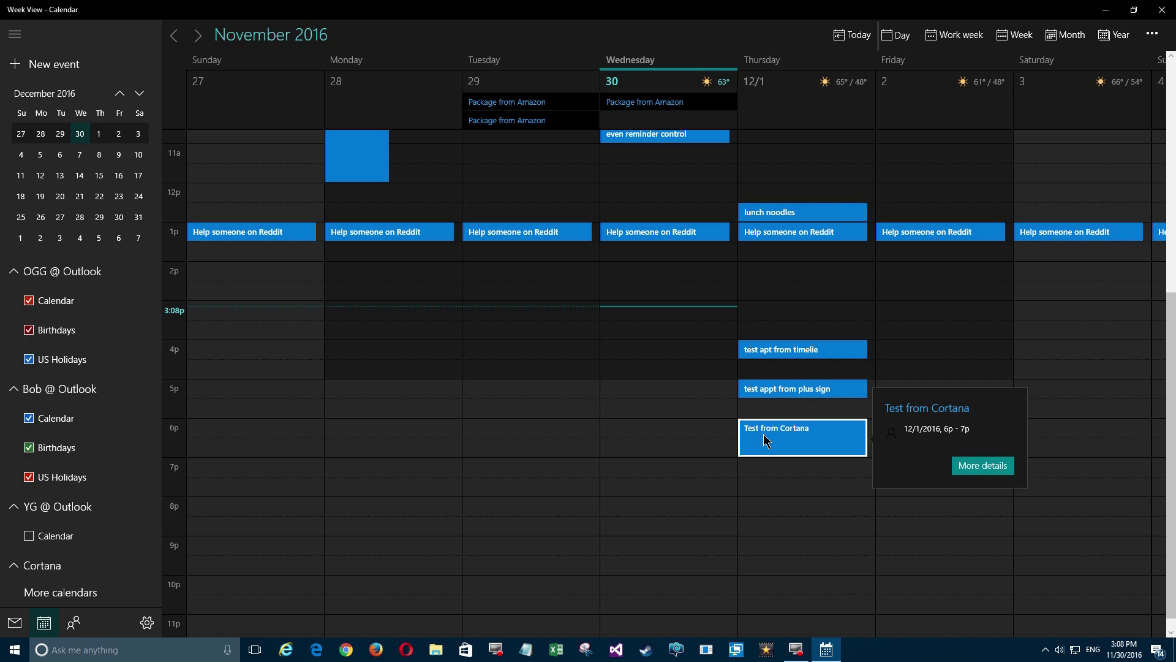
double_click(765, 438)
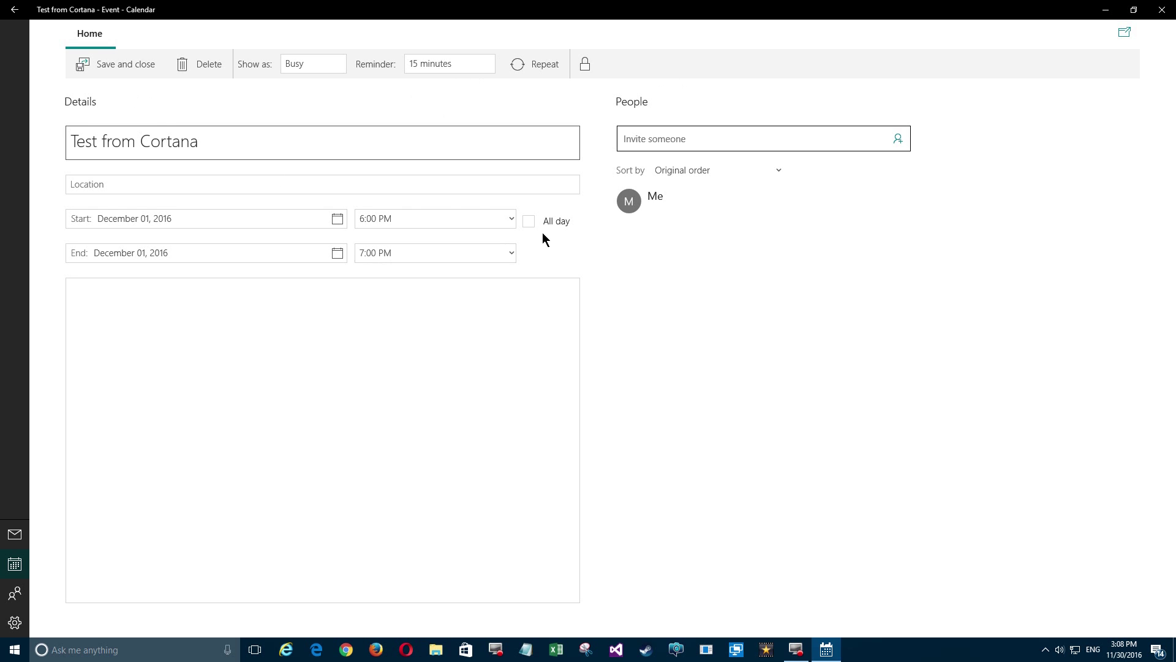
click(115, 65)
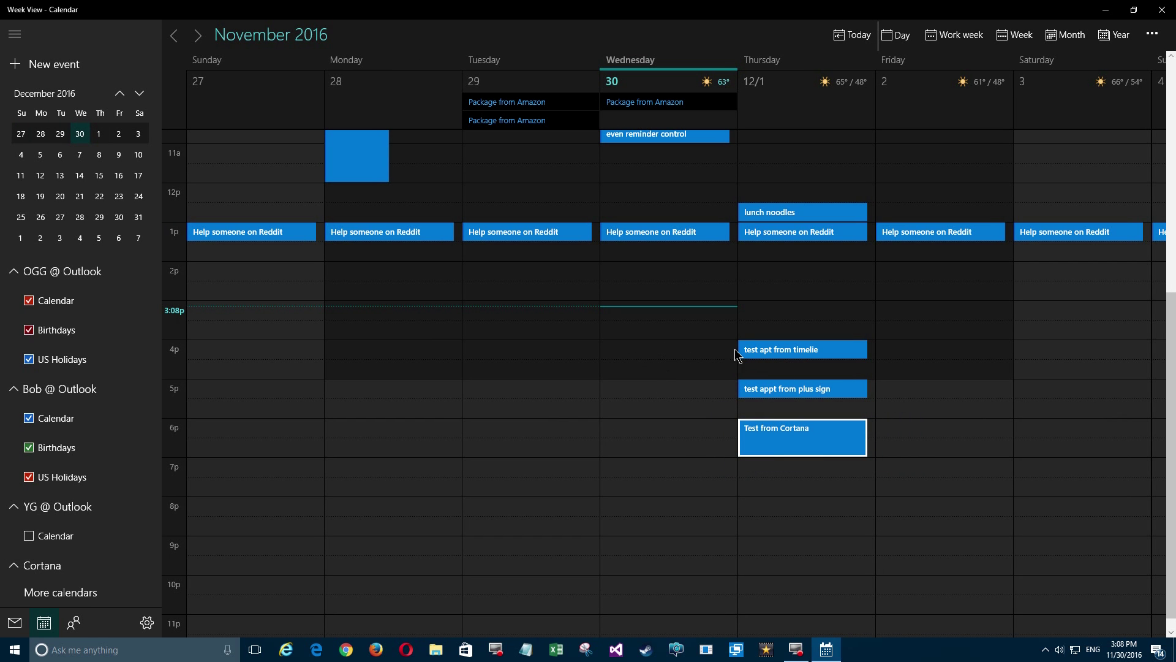
click(773, 352)
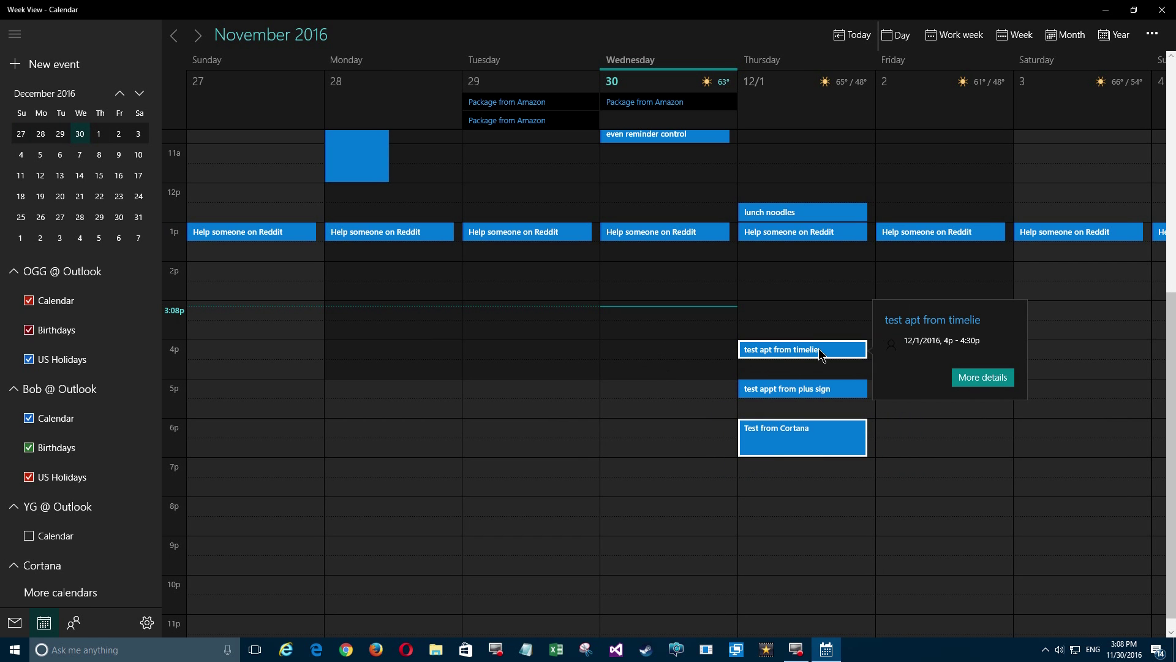
double_click(818, 348)
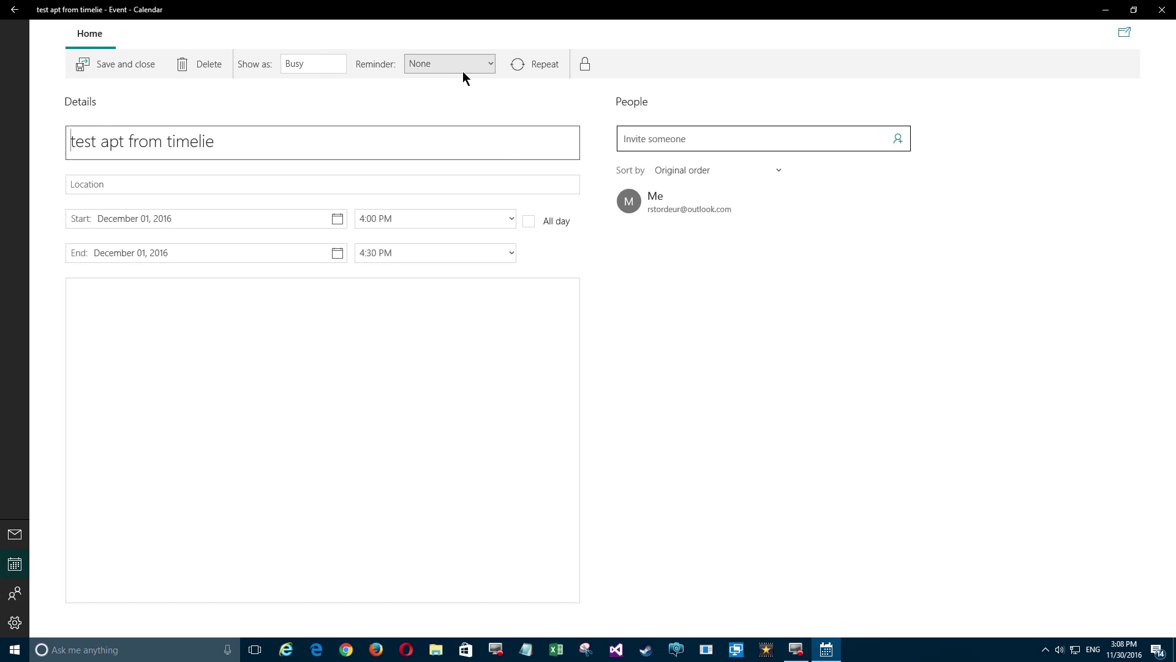
click(15, 14)
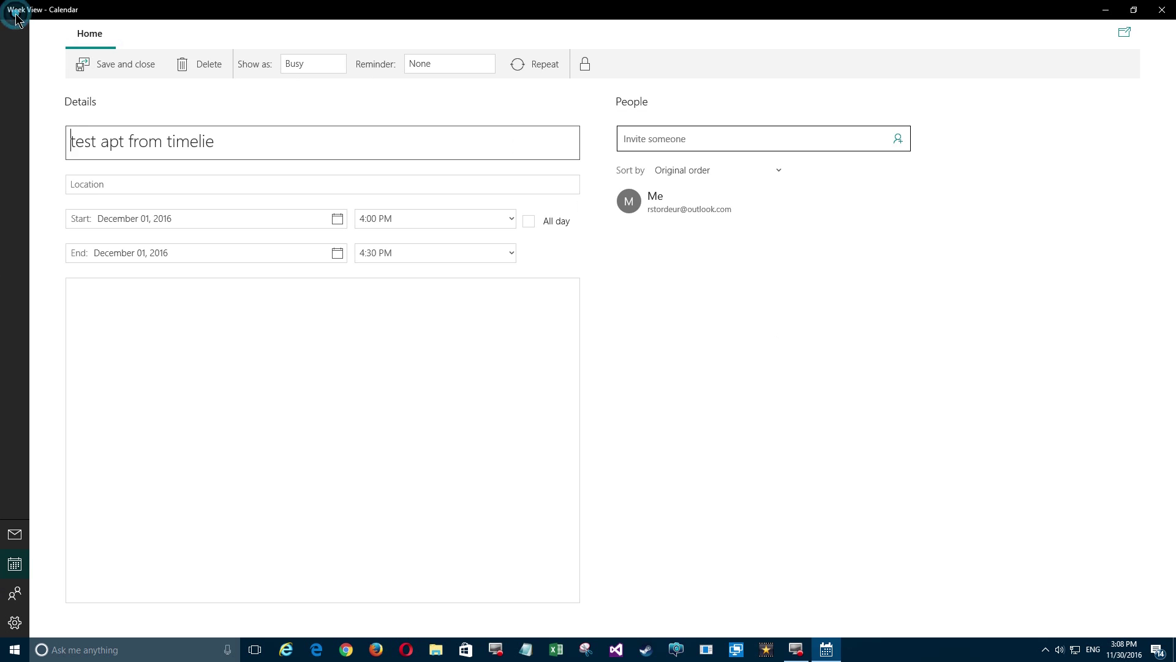
click(768, 393)
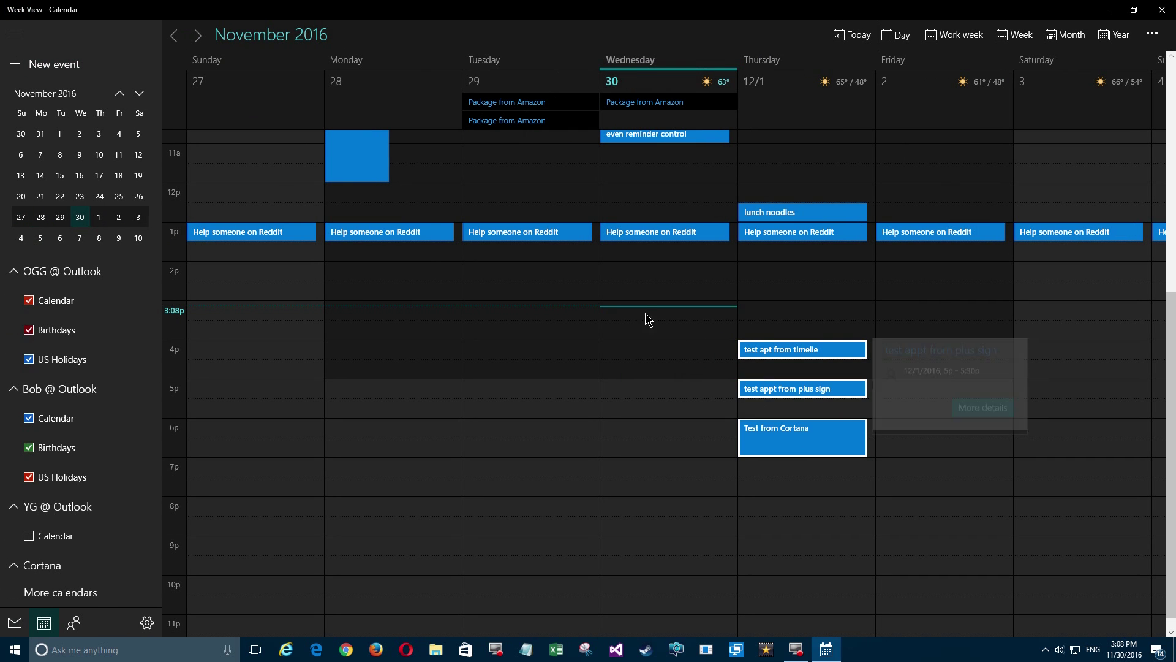
click(55, 67)
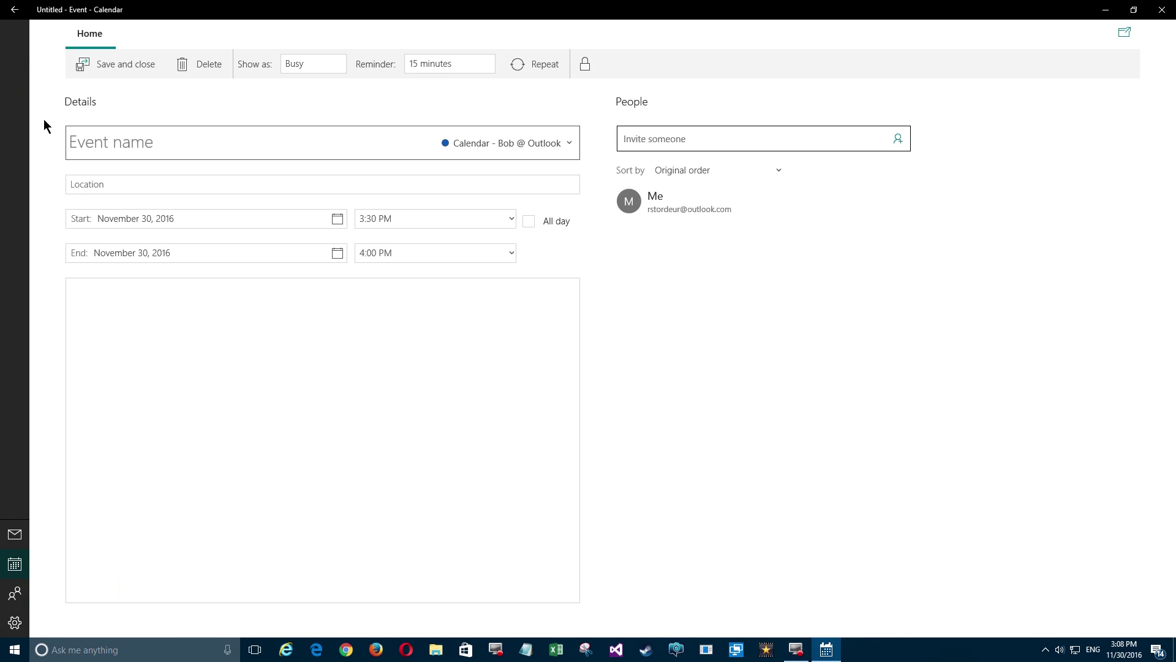
click(207, 71)
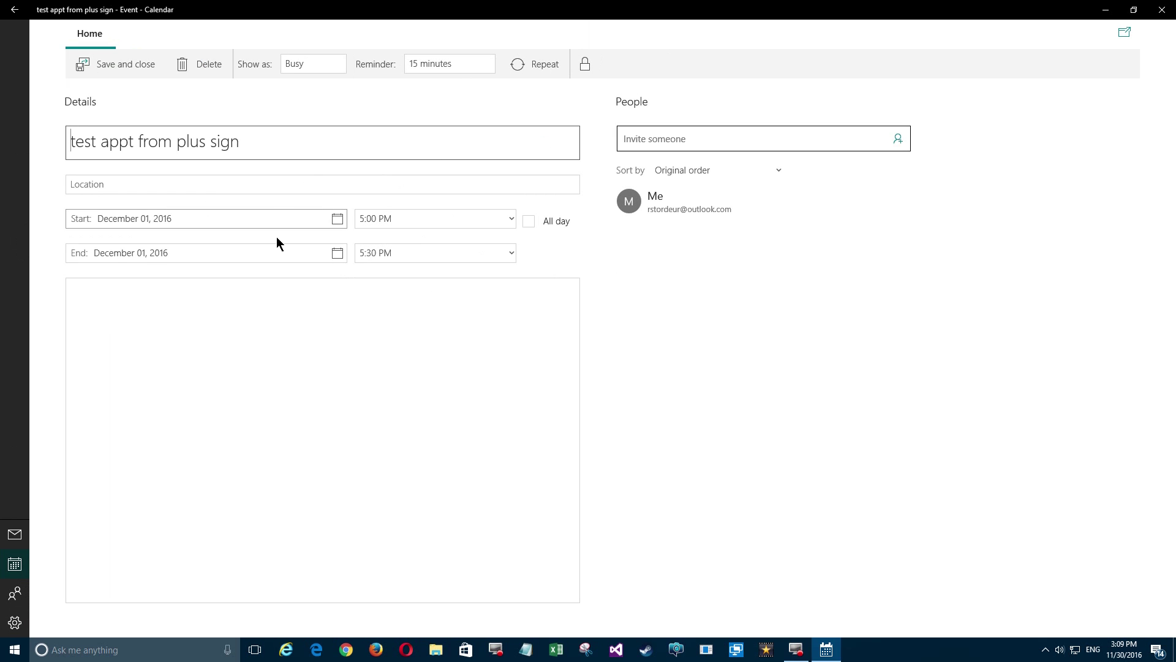
click(17, 11)
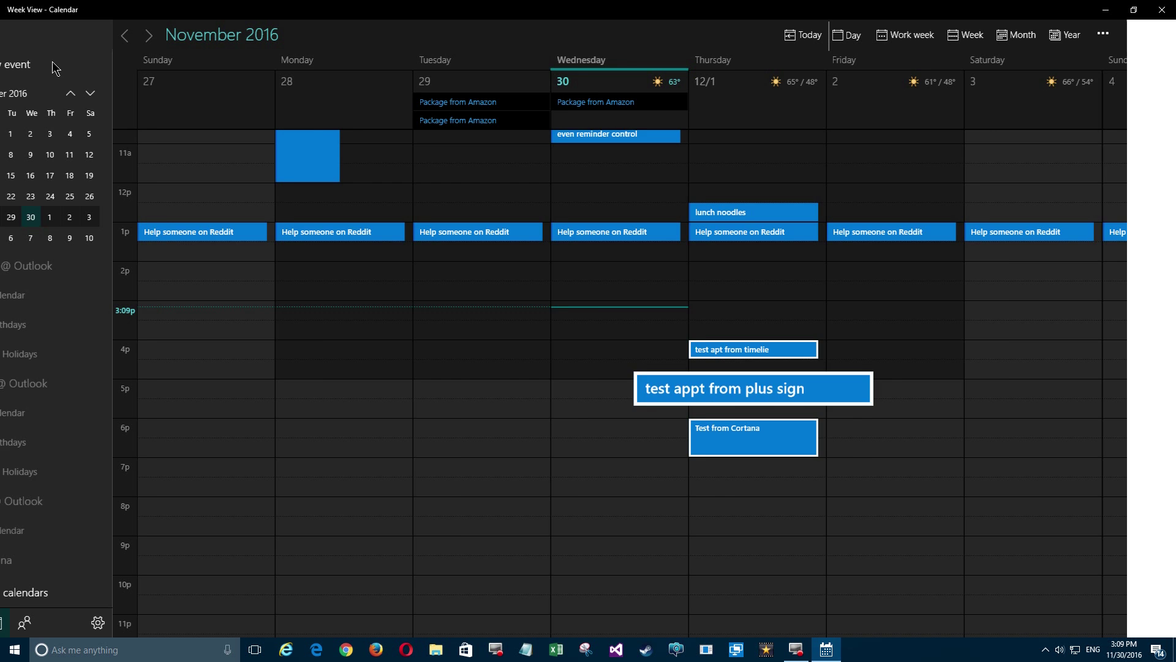
click(794, 442)
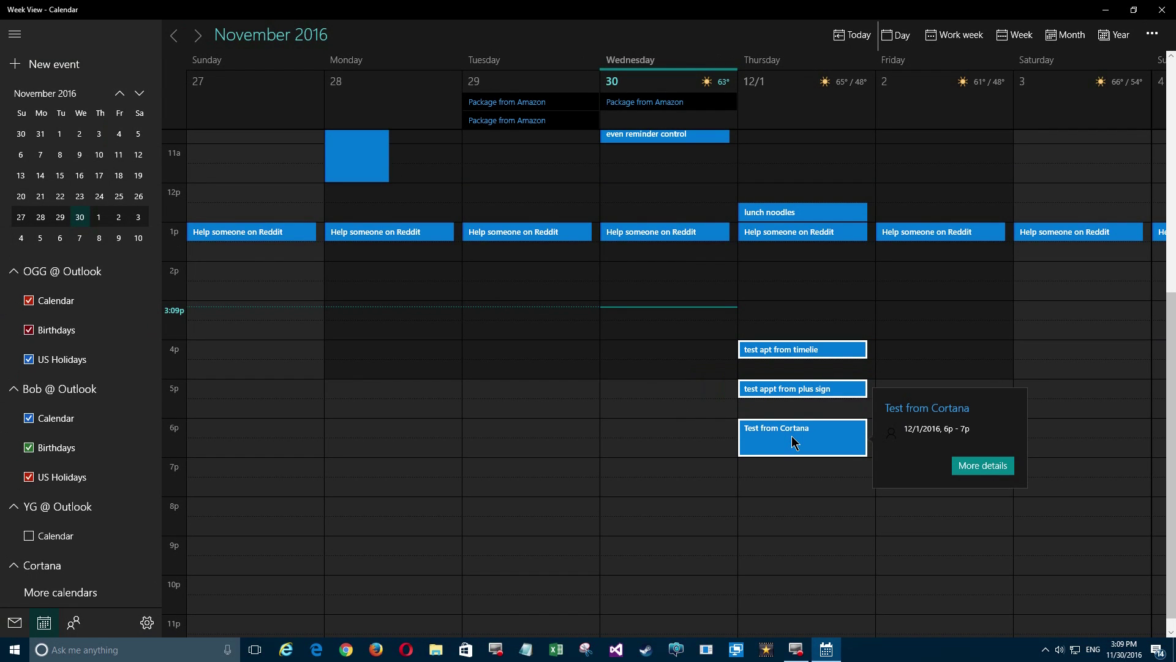
double_click(794, 442)
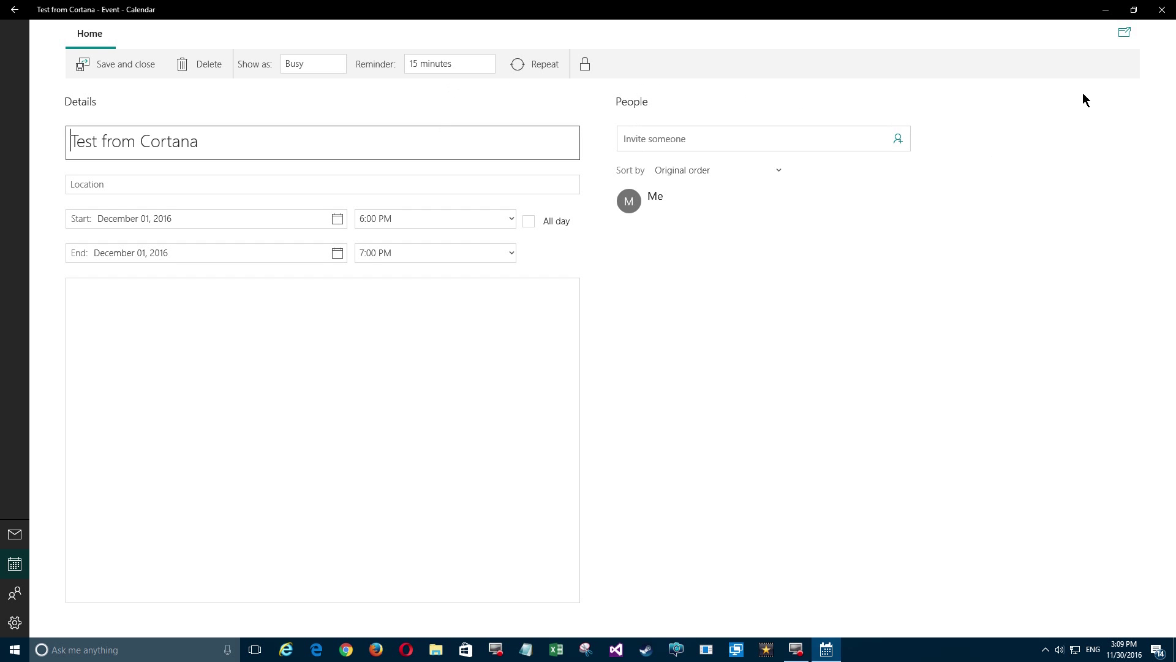
click(1161, 10)
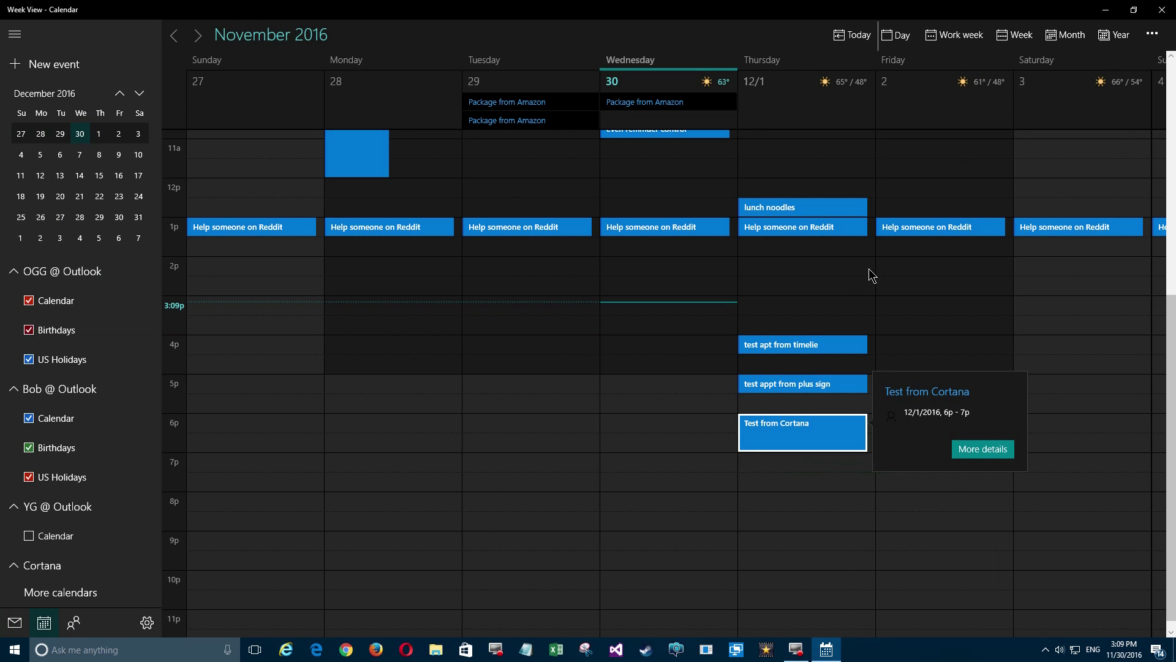
click(688, 495)
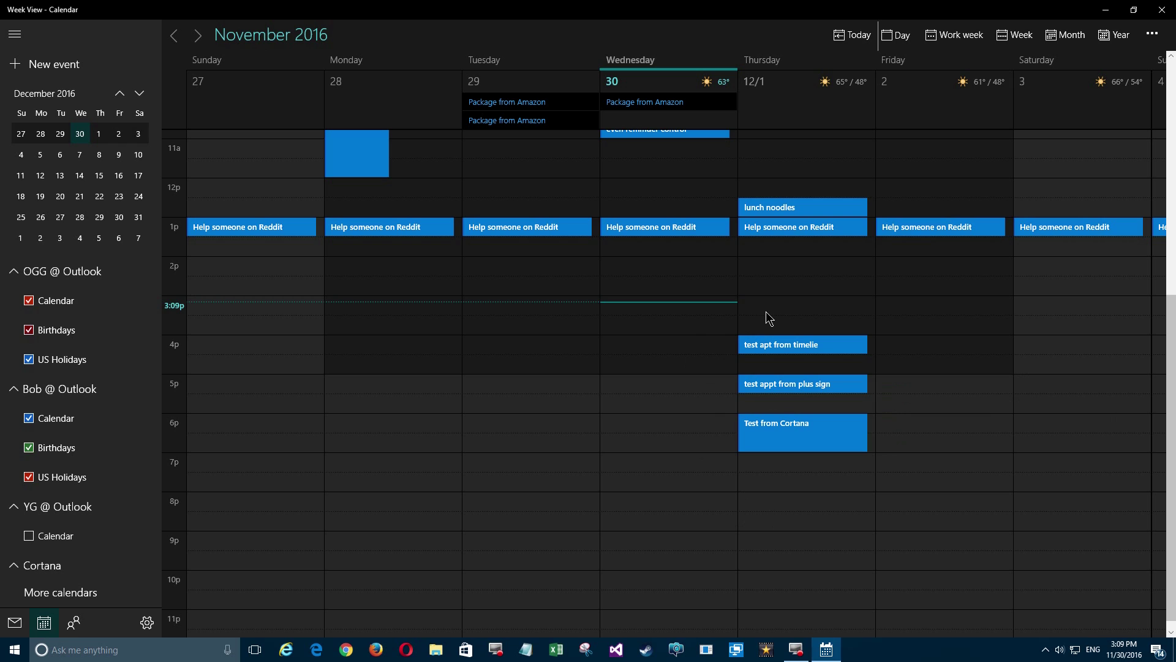